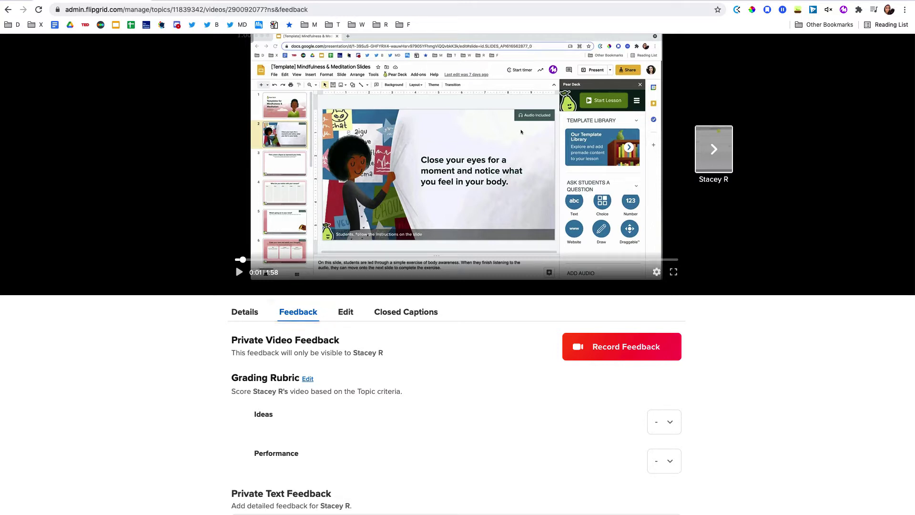
Examine the public and private comment options in the video's details, and return to its feedback section.
scroll(627, 348, "down", 3)
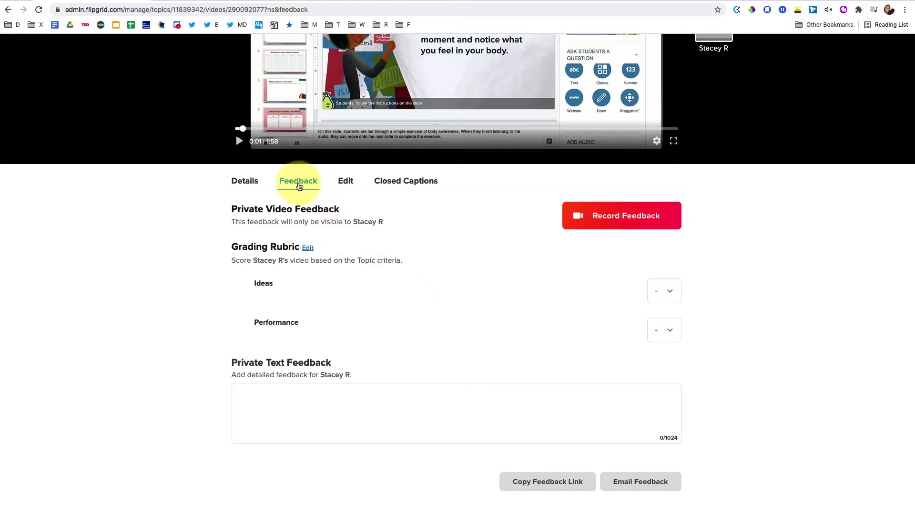
left_click(242, 180)
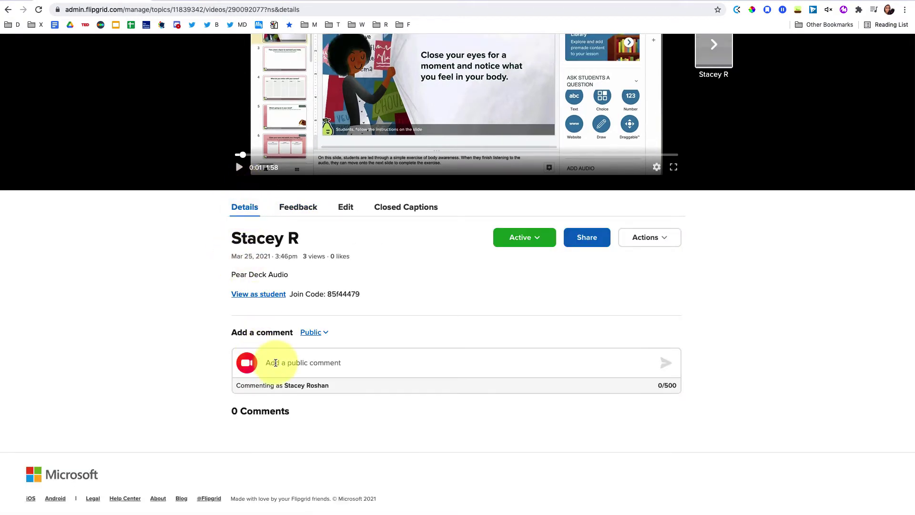
left_click(322, 332)
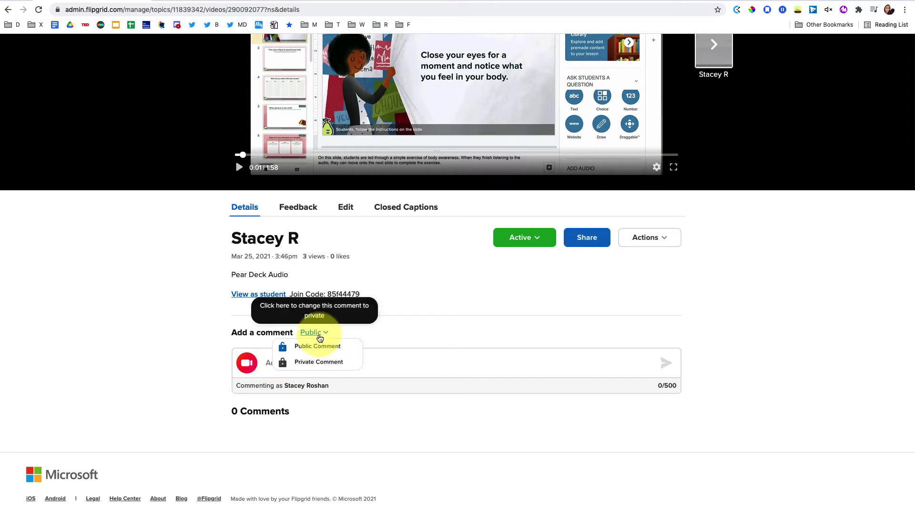
left_click(314, 333)
left_click(311, 209)
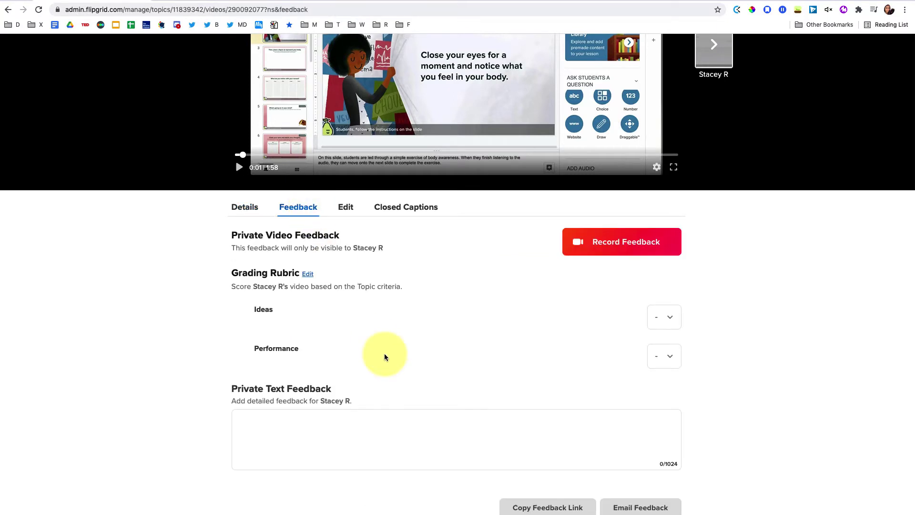
Open the grading rubric settings of the Tech Help topic and switch the feedback type to Custom Feedback.
scroll(409, 400, "down", 1)
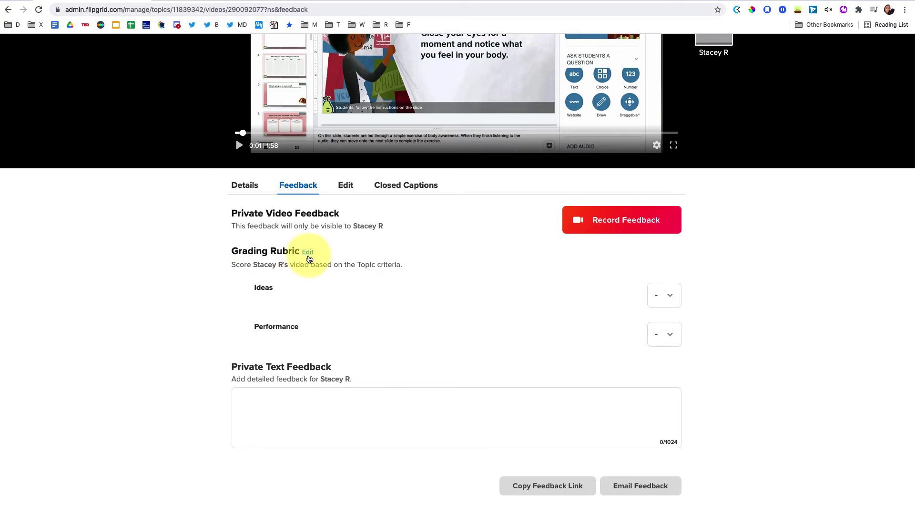
left_click(308, 253)
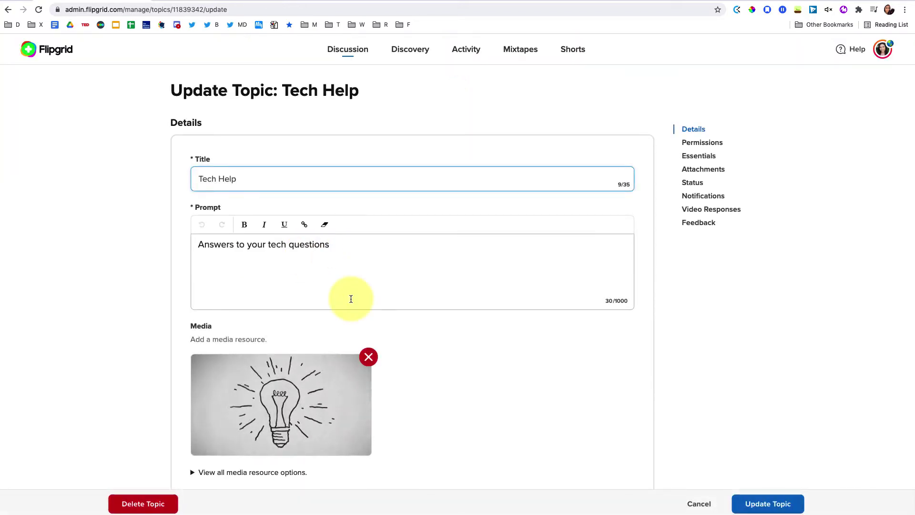
scroll(350, 298, "down", 1)
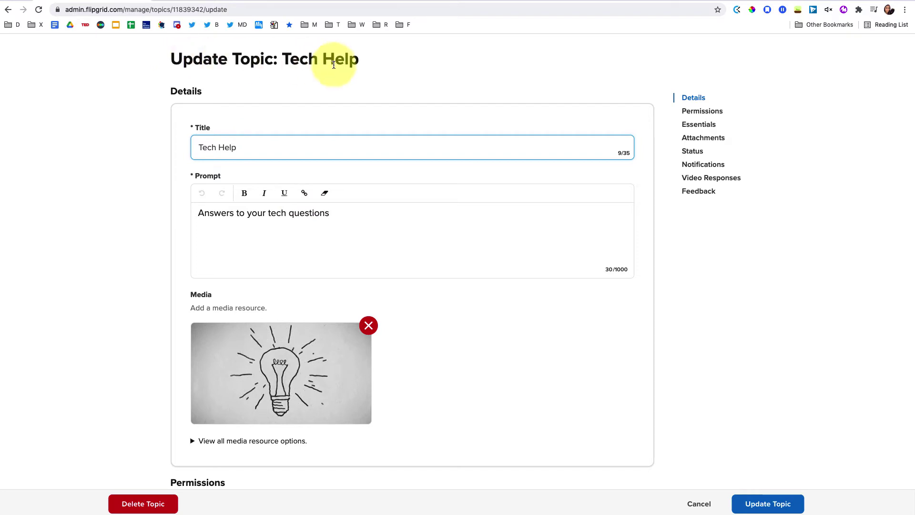
scroll(320, 172, "down", 6)
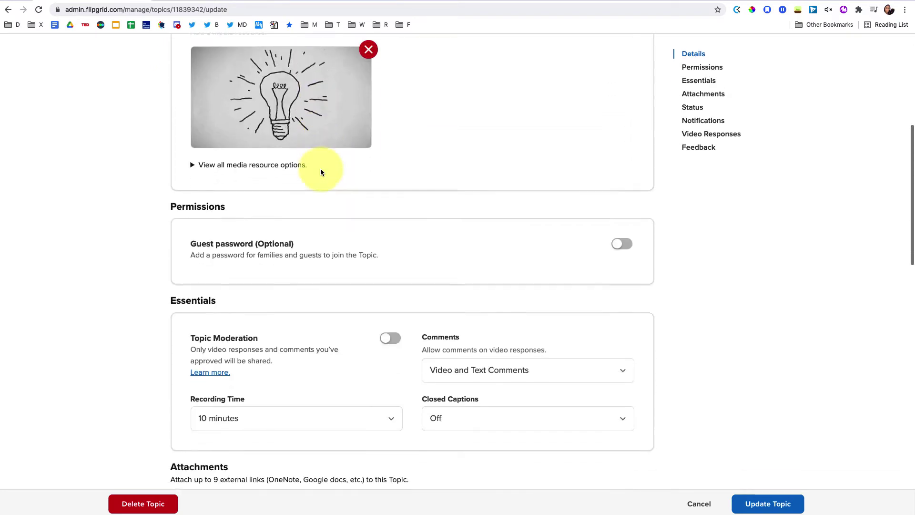
scroll(320, 172, "down", 7)
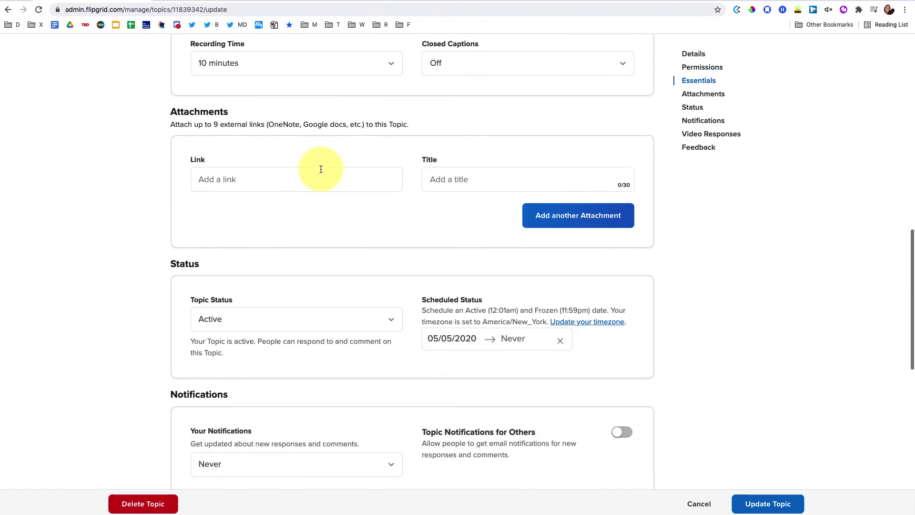
scroll(321, 169, "down", 9)
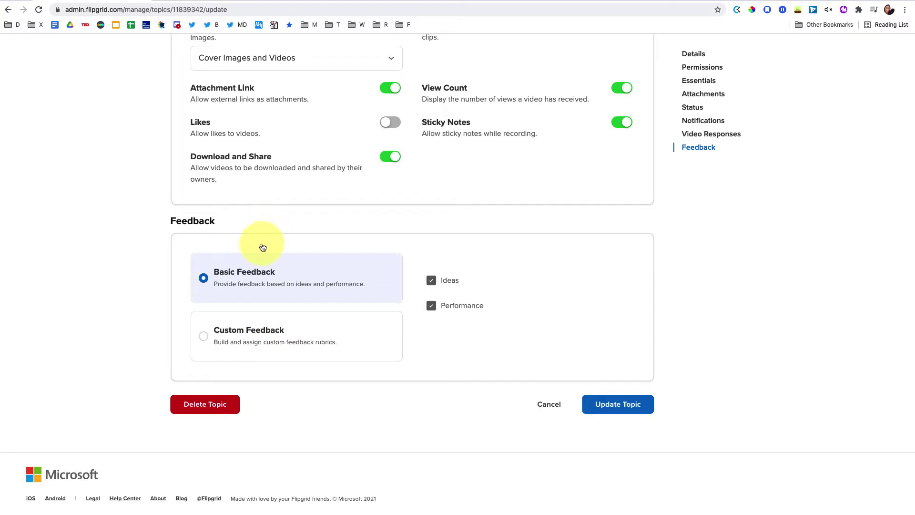
left_click(242, 330)
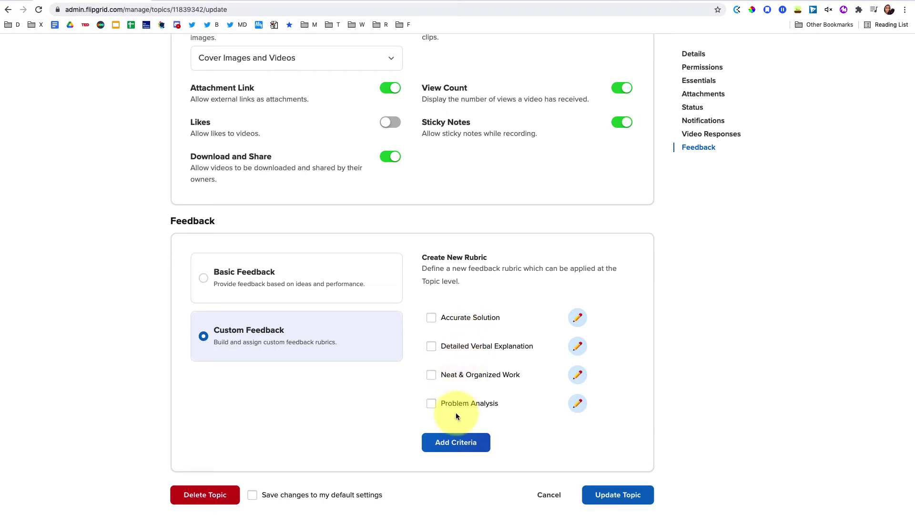
Create a rubric criterion titled "Add a new criteria" with the description "I am looking for xyz..." and a maximum score of 10.
left_click(454, 440)
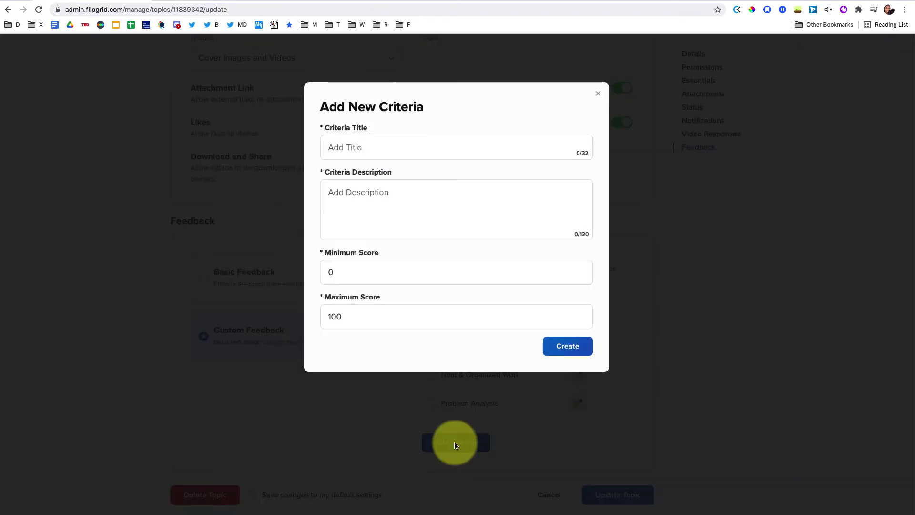
left_click(435, 148)
type("Add a n")
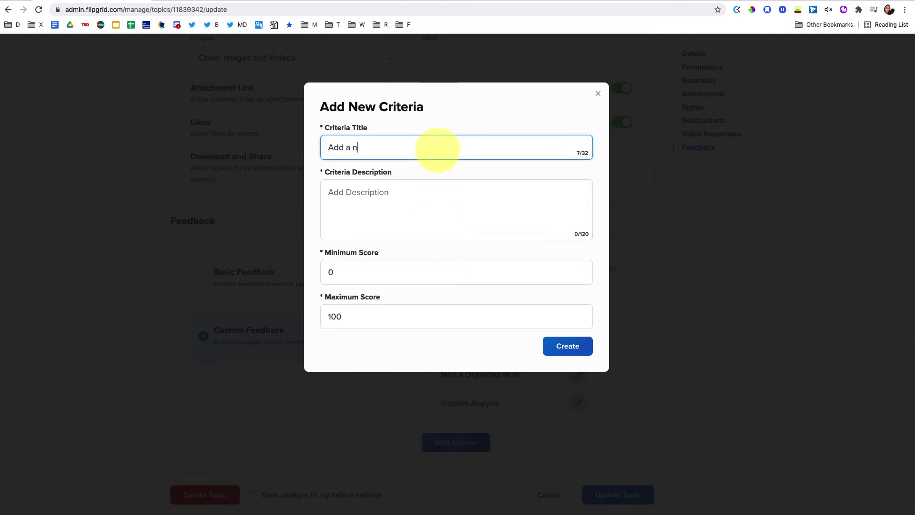
type("ew criteria")
left_click(410, 204)
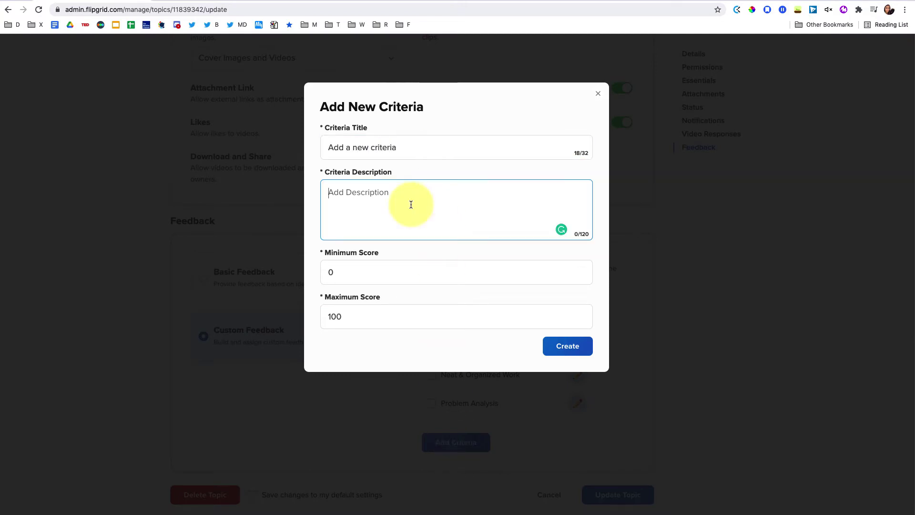
type("I am looking for xyz...")
left_click(337, 274)
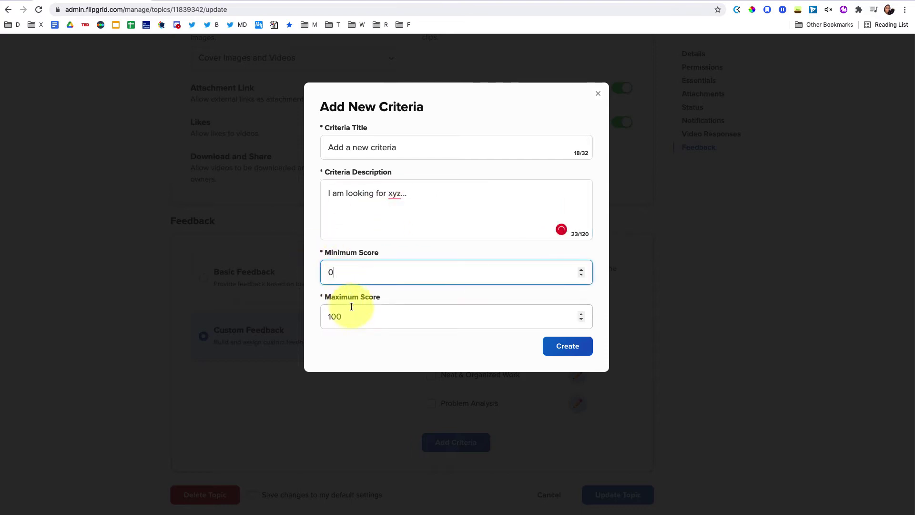
left_click(350, 314)
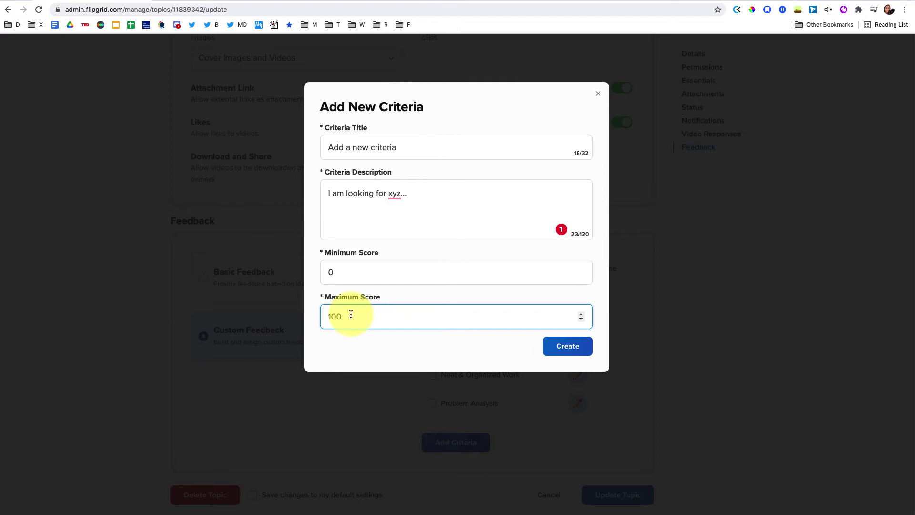
key("BackSpace")
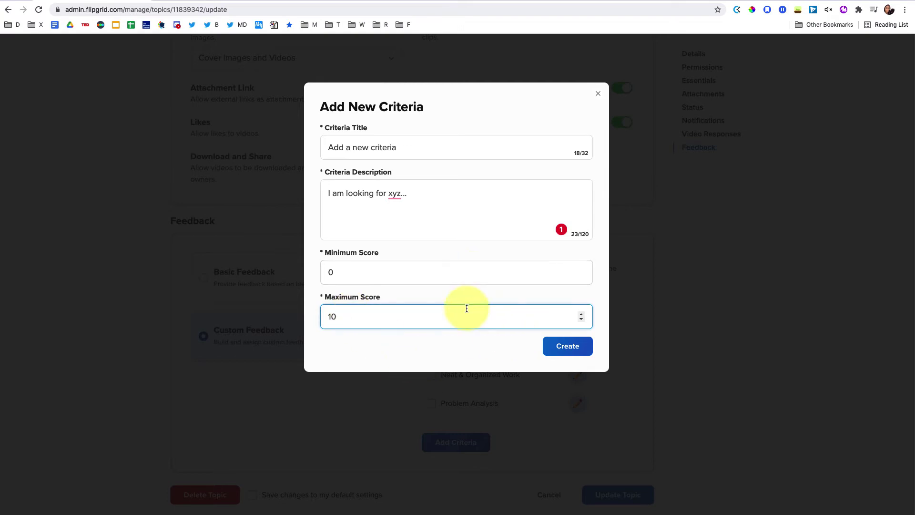
left_click(566, 345)
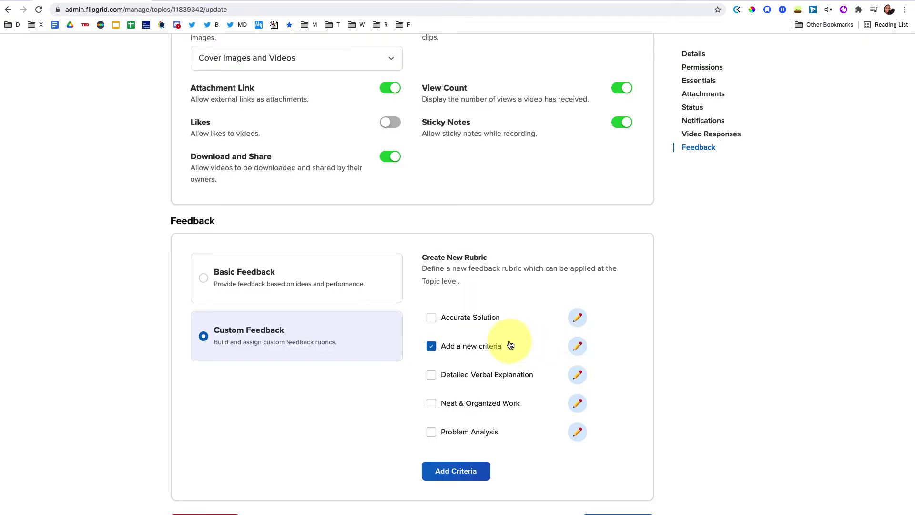
Review the editable title, description and score range of the Accurate Solution criterion, and close it without changes.
left_click(581, 322)
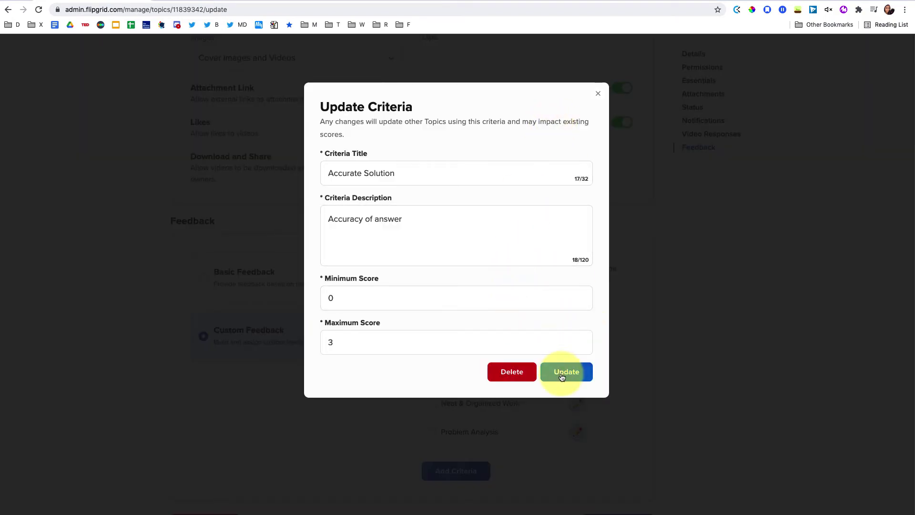
left_click(598, 94)
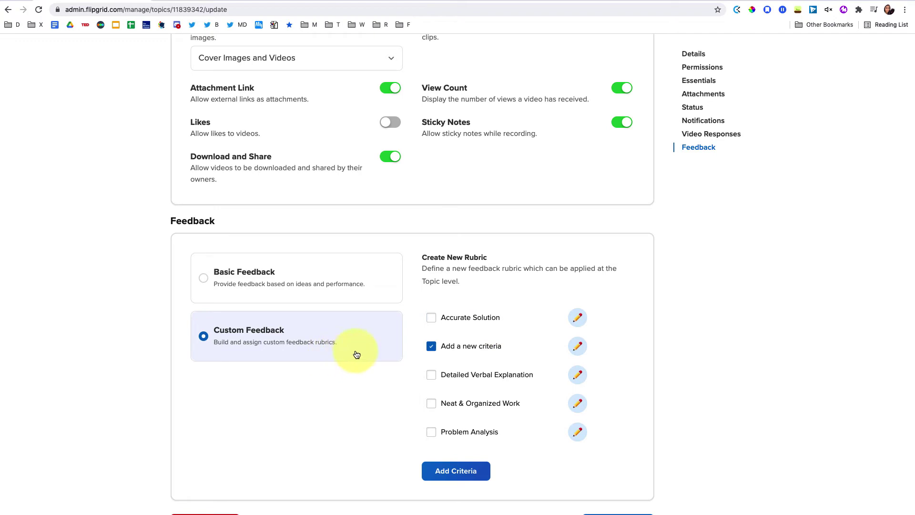
Select Accurate Solution and Detailed Verbal Explanation for the rubric, deselect "Add a new criteria", and save the topic.
left_click(431, 317)
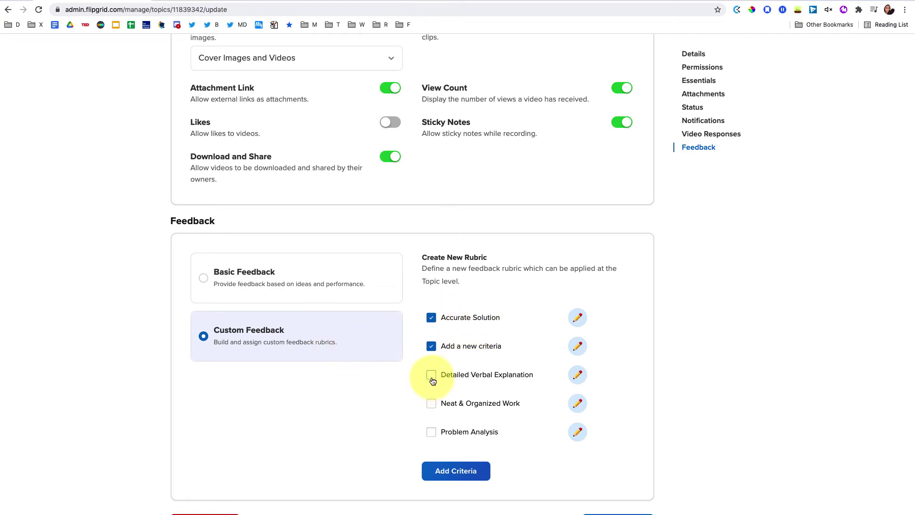
left_click(431, 376)
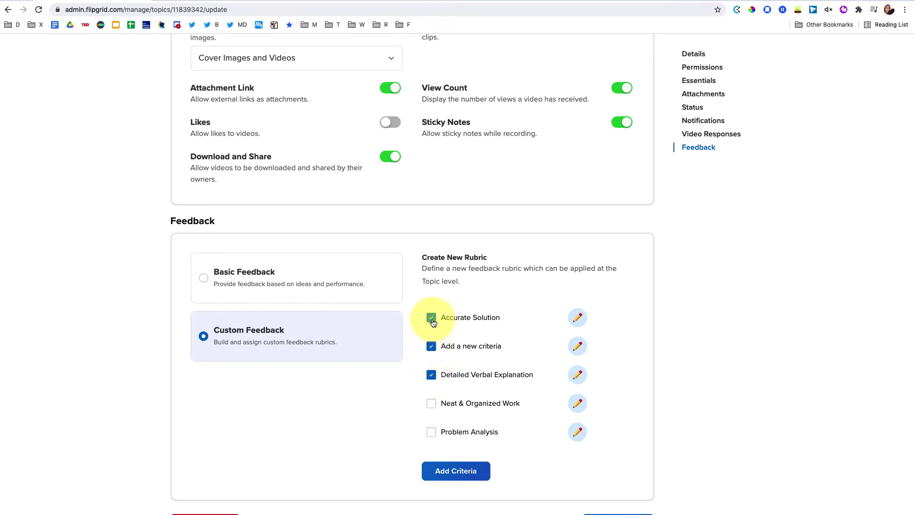
left_click(430, 347)
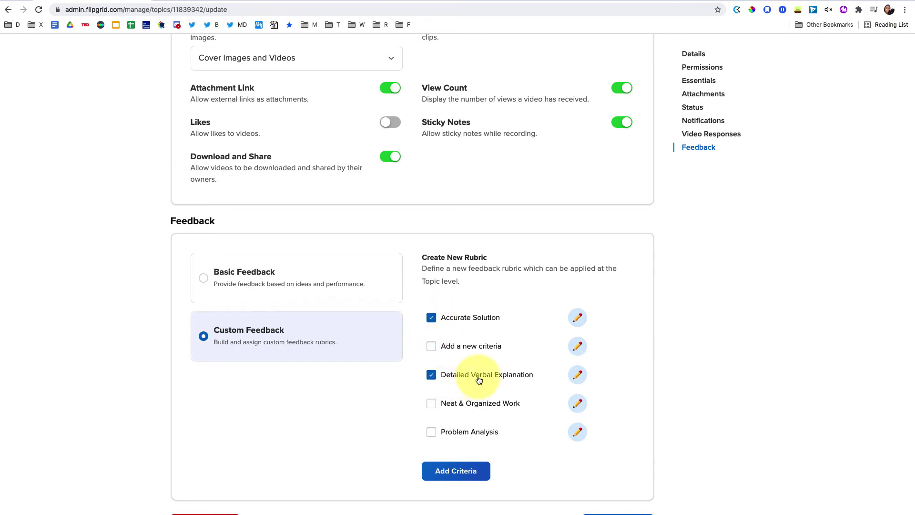
scroll(462, 341, "up", 1)
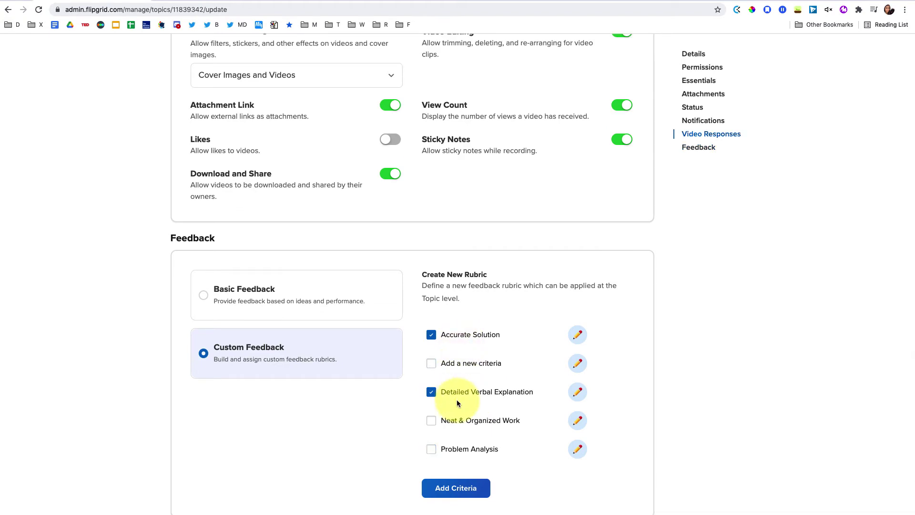
scroll(457, 399, "down", 5)
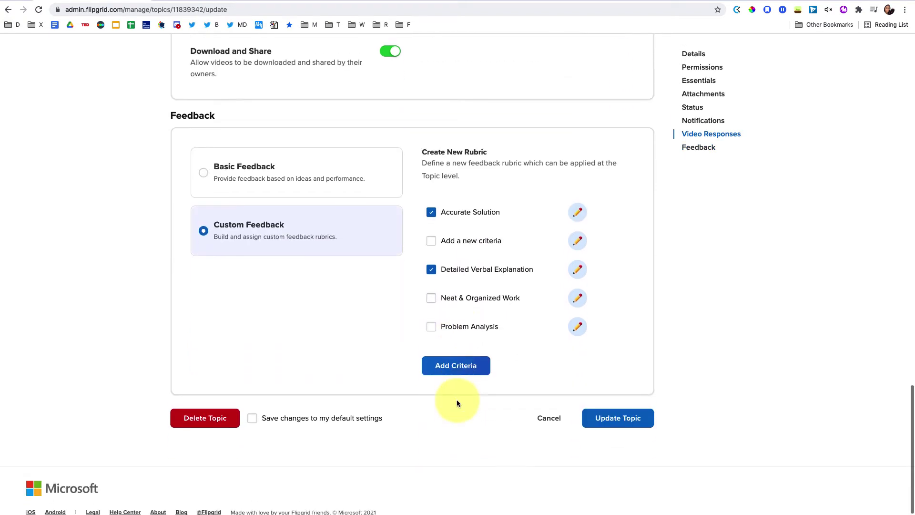
left_click(612, 415)
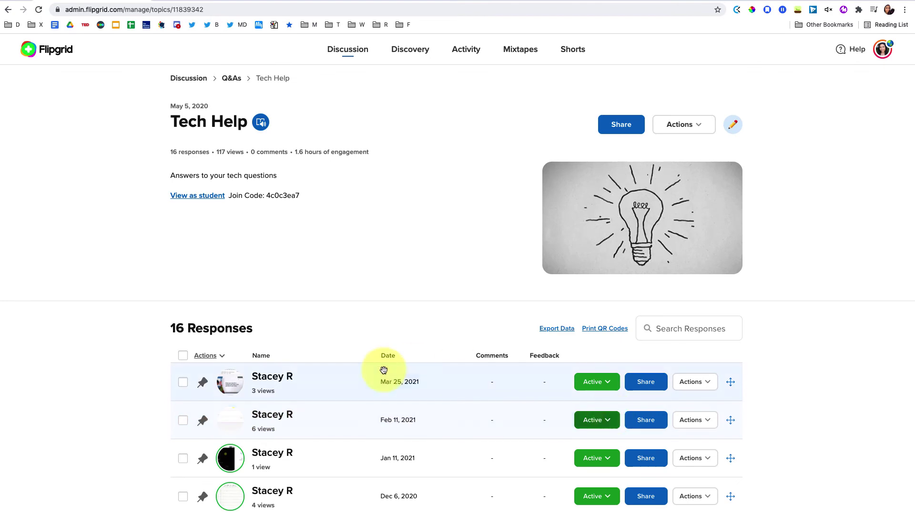
Open the feedback section of the Mar 25, 2021 video response, and briefly view the private video feedback recorder.
left_click(327, 384)
left_click(288, 397)
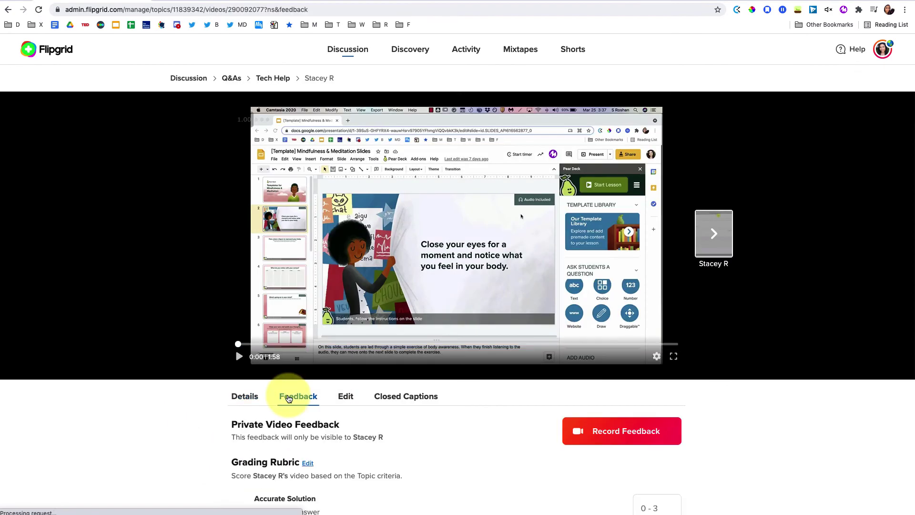
scroll(293, 399, "down", 3)
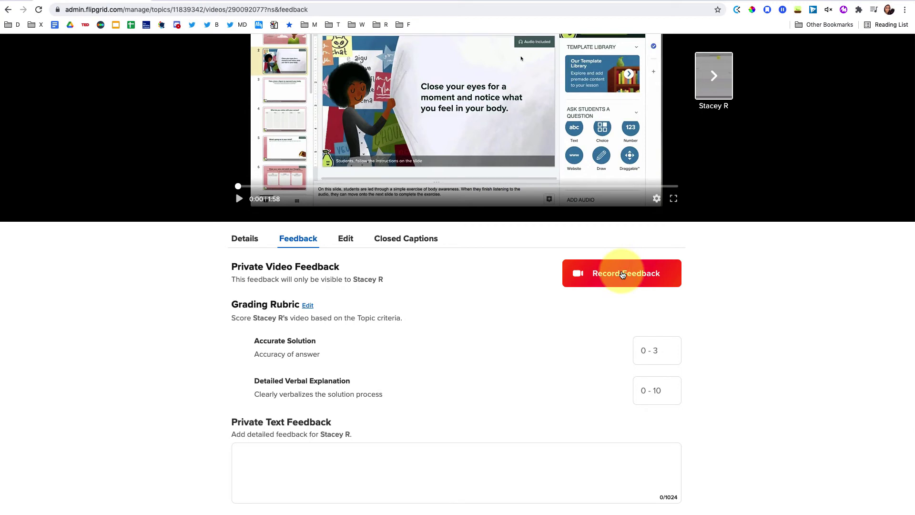
left_click(622, 274)
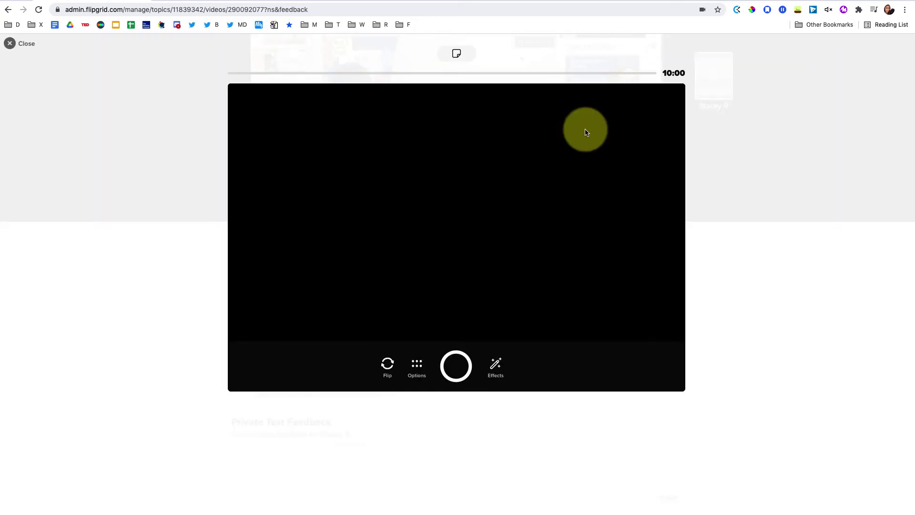
key("Escape")
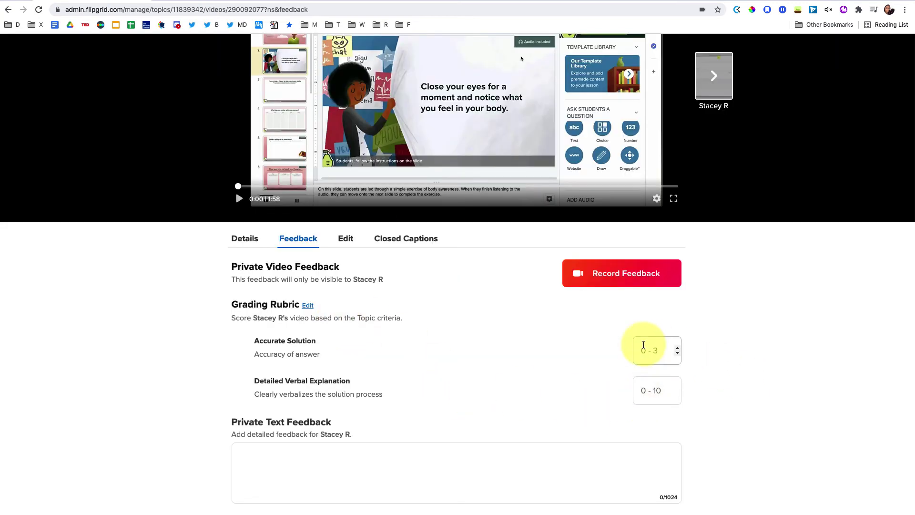
Score Accurate Solution as 2 and Detailed Verbal Explanation as 9, and place the cursor in the private text feedback.
left_click(644, 349)
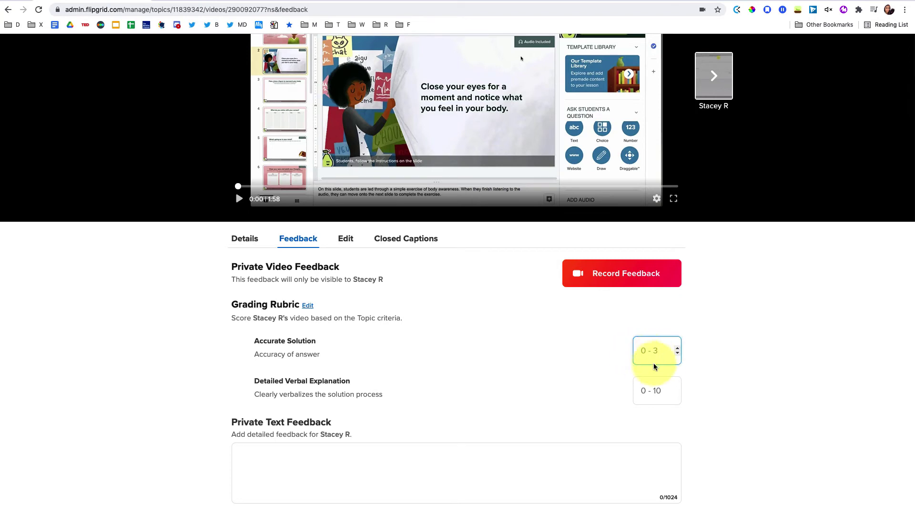
type("2")
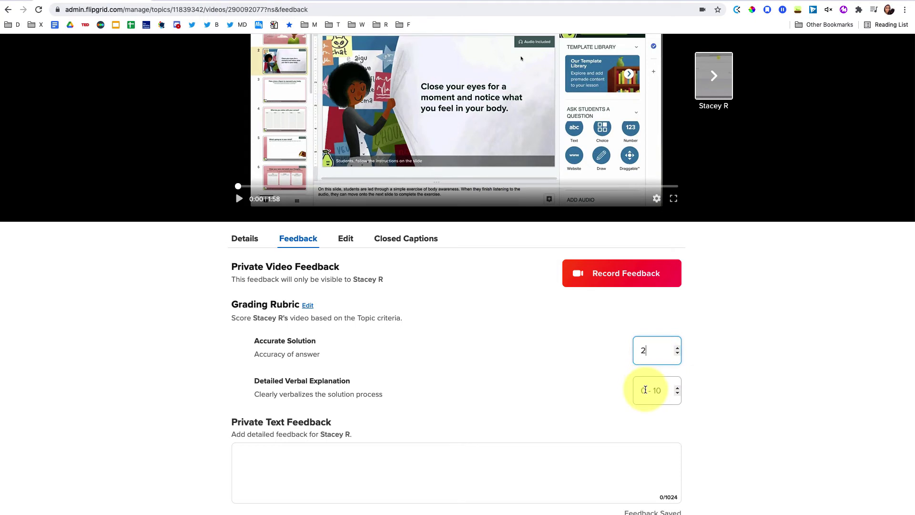
left_click(645, 390)
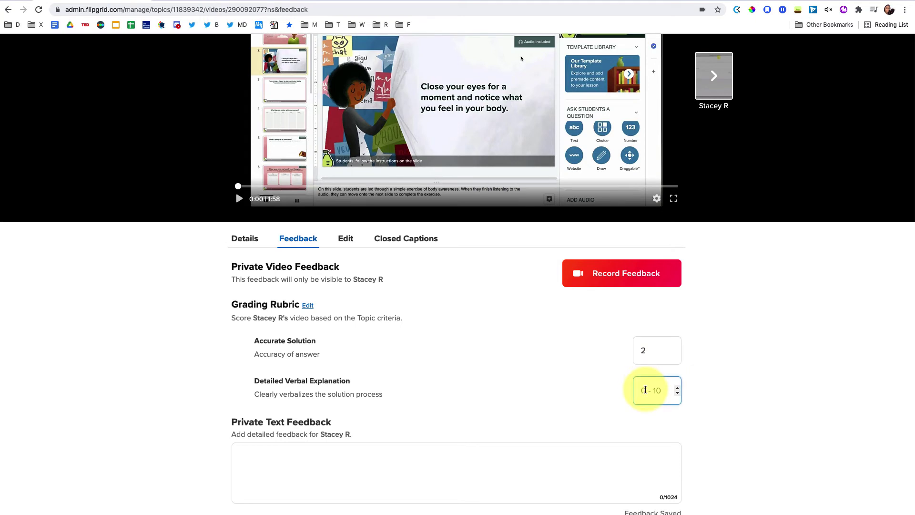
type("9")
left_click(551, 458)
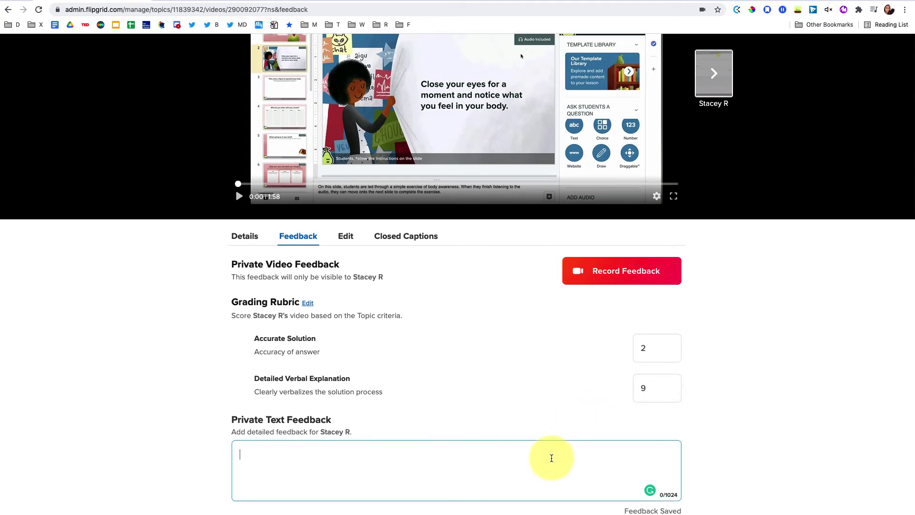
scroll(551, 458, "down", 1)
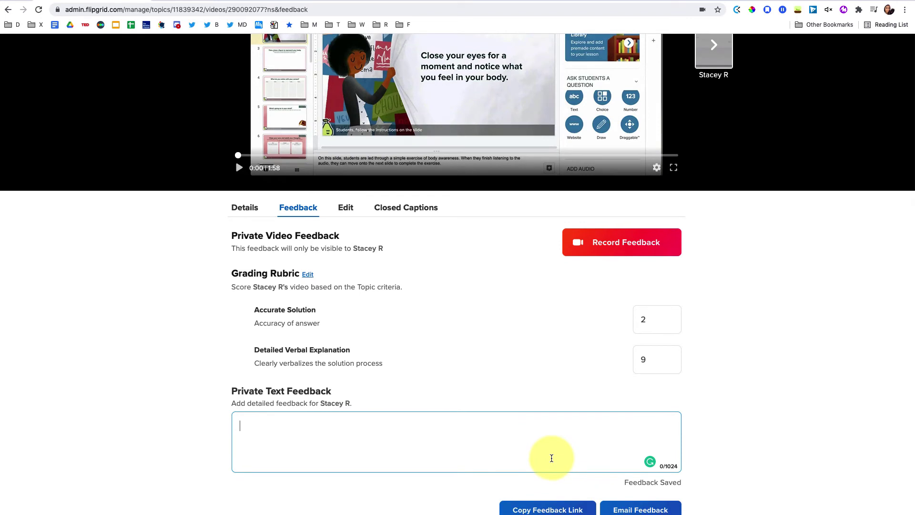
Write the private feedback "Here are some additional notes on what the student did well and where there is room for improvement..." and copy its link.
type("Here are some additional notes on what the student did well and where there is room for improvement...")
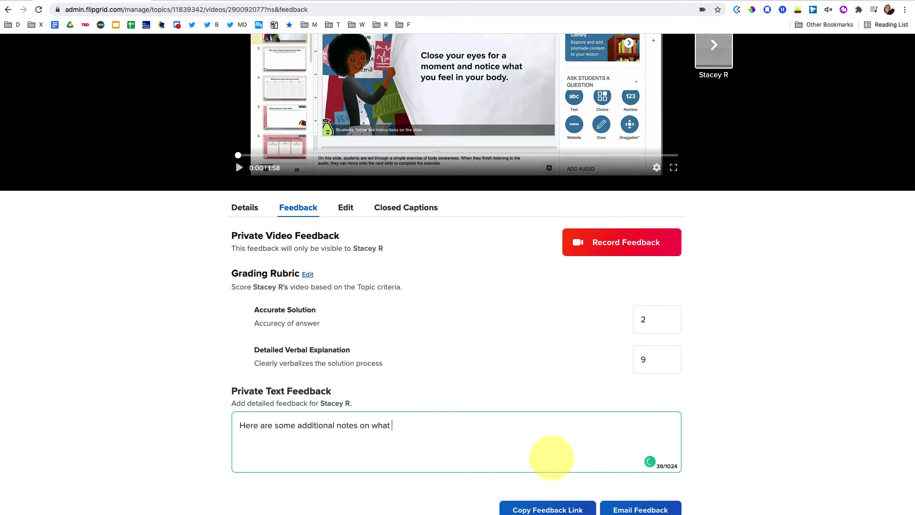
scroll(551, 458, "down", 1)
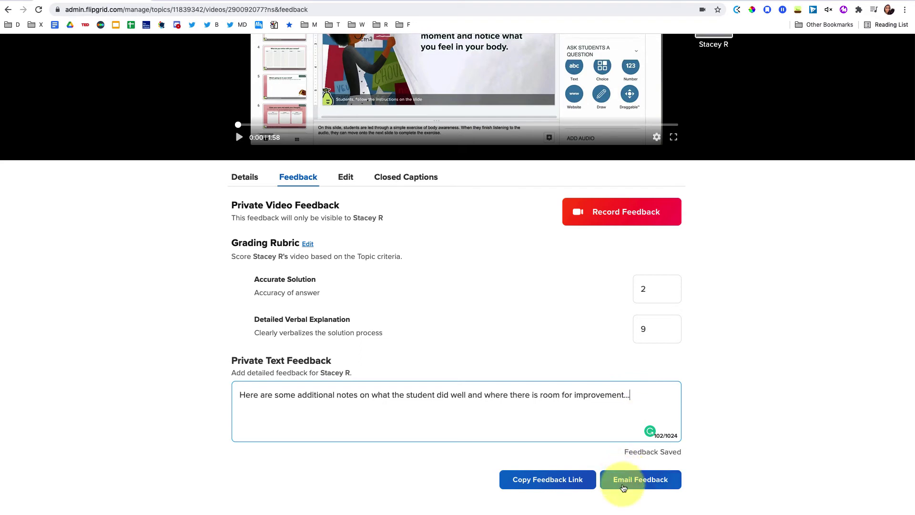
left_click(544, 481)
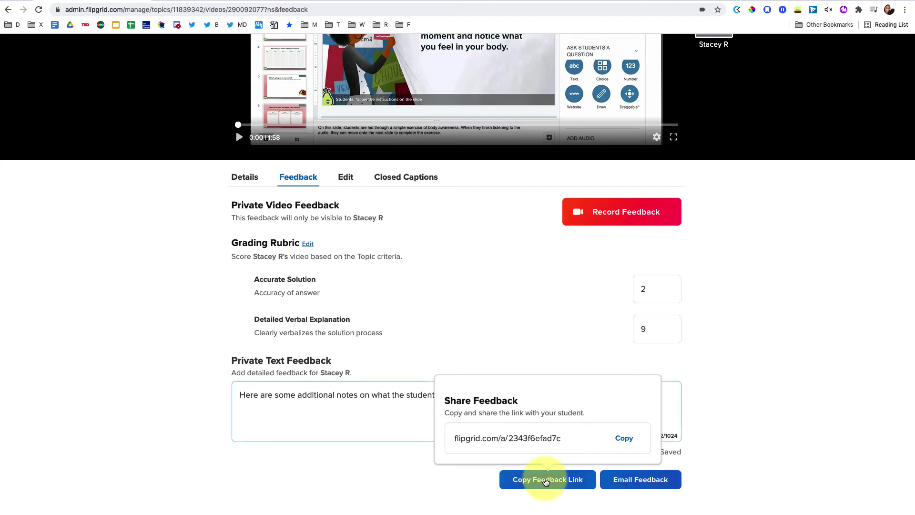
left_click(628, 440)
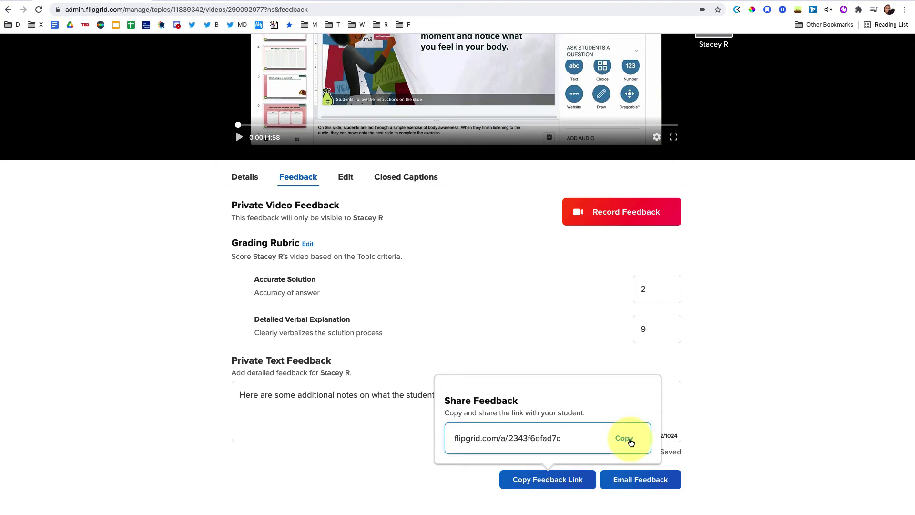
Open the copied feedback link in a new browser tab, review the comments and rubric scores the student sees, and close it.
key("super+t")
key("super+v")
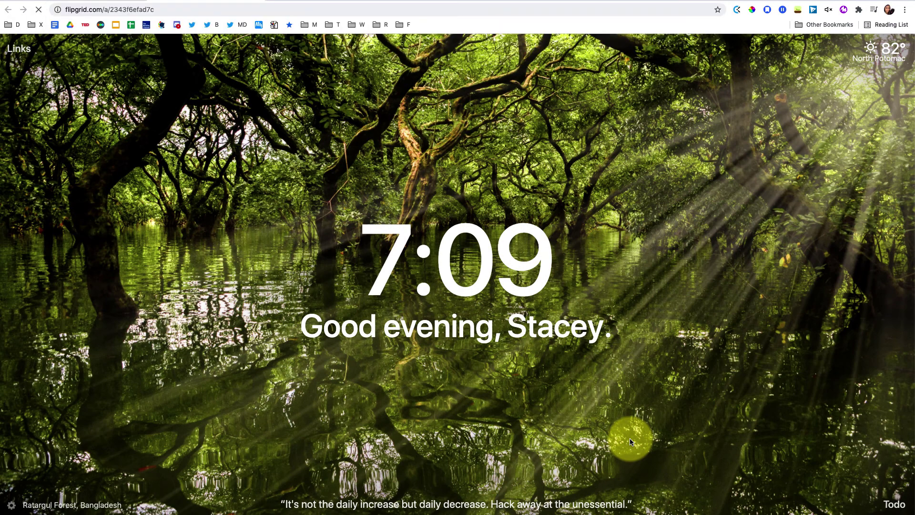
key("Return")
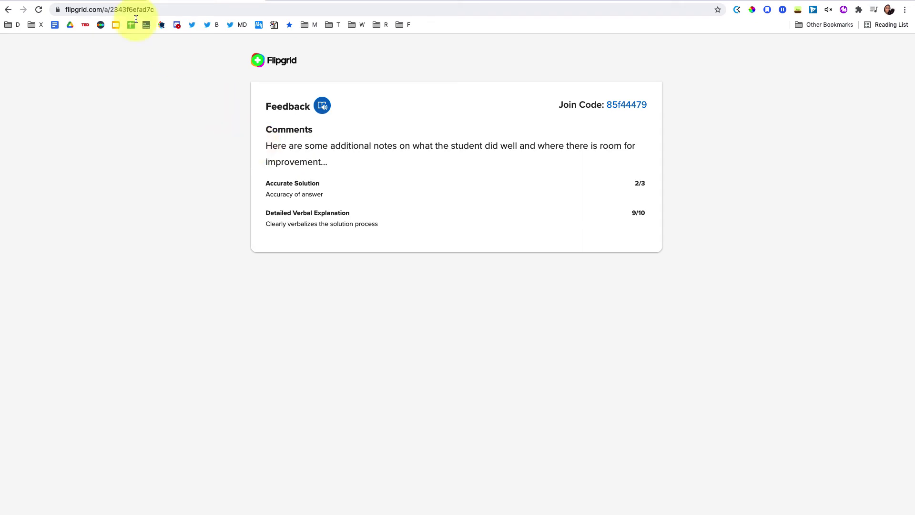
key("super+w")
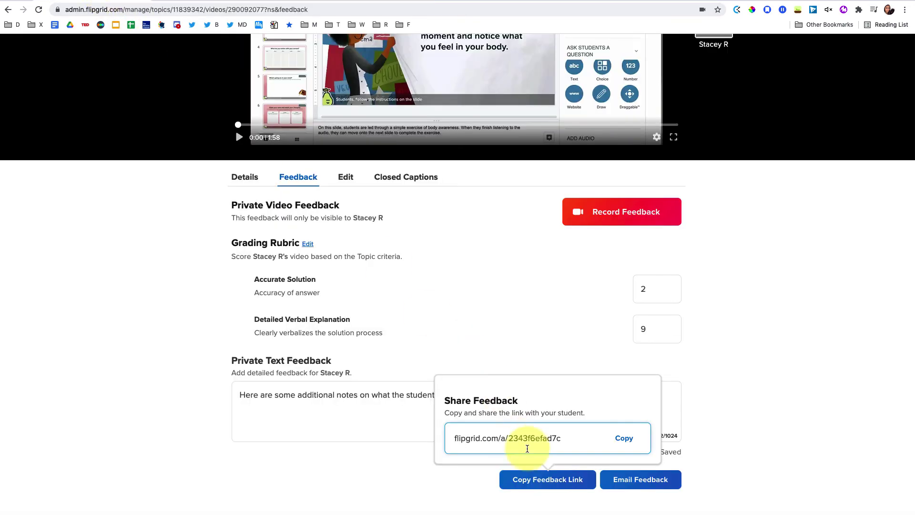
Email the feedback to the student, and review the scores, comments and video details of the delivered message in Gmail.
left_click(659, 490)
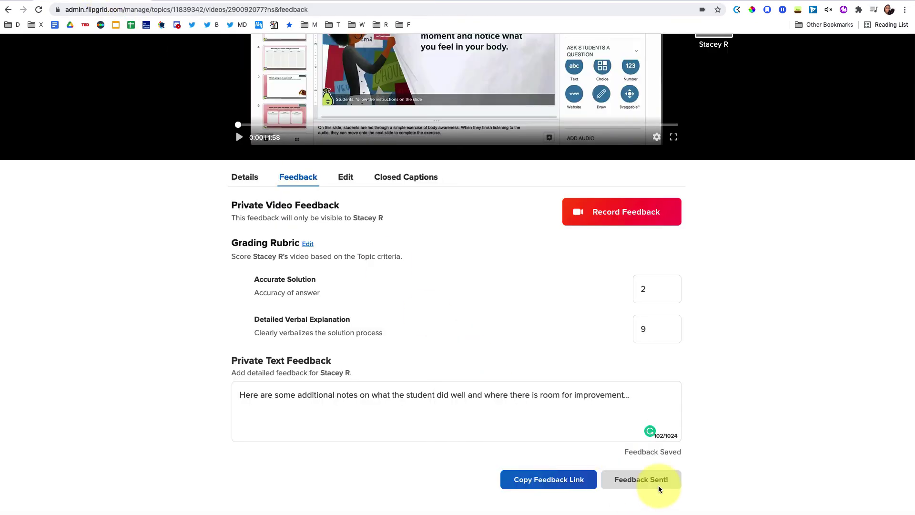
key("super+w")
scroll(277, 274, "down", 2)
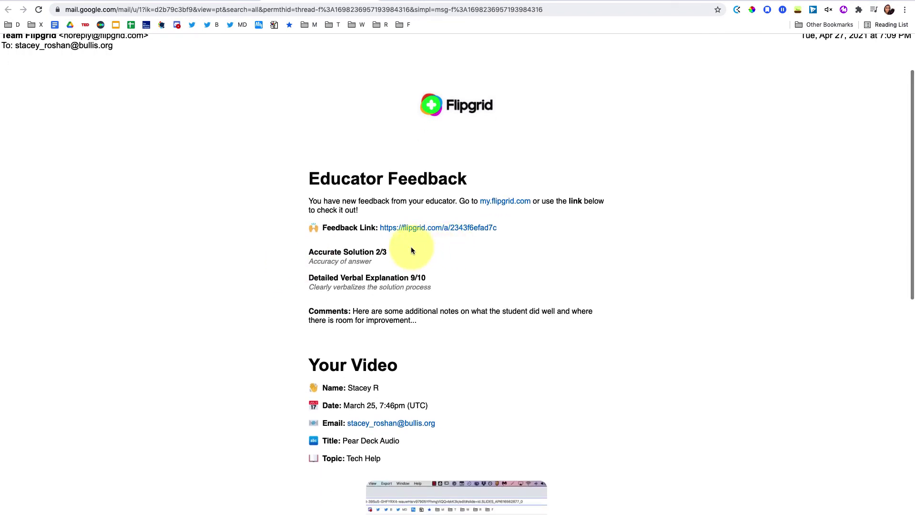
scroll(435, 259, "down", 1)
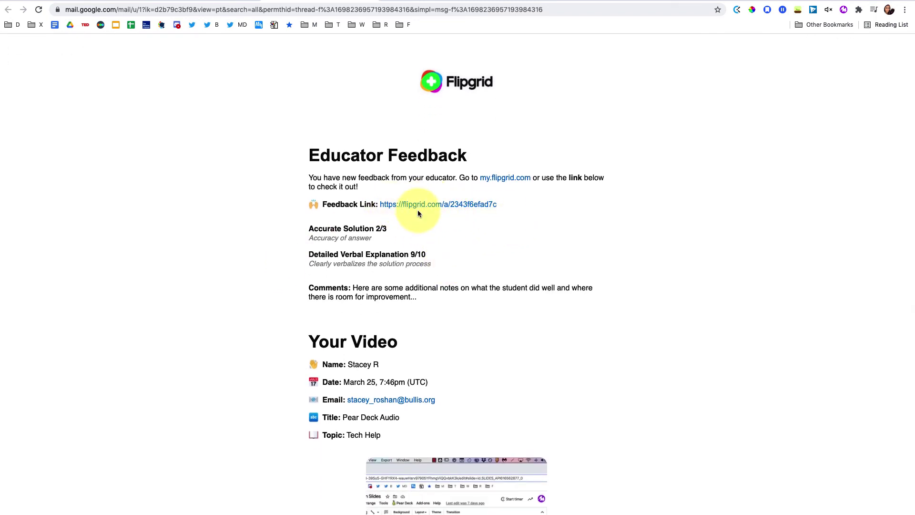
scroll(357, 247, "down", 1)
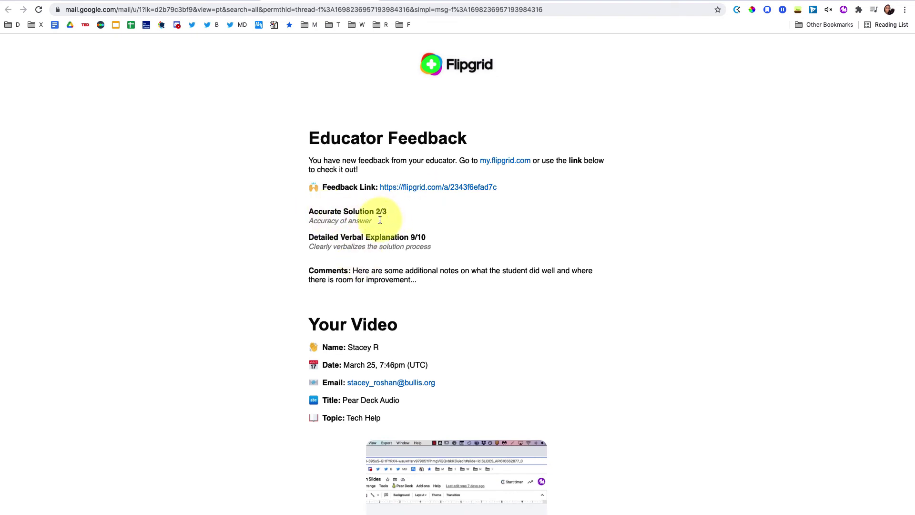
scroll(421, 243, "down", 1)
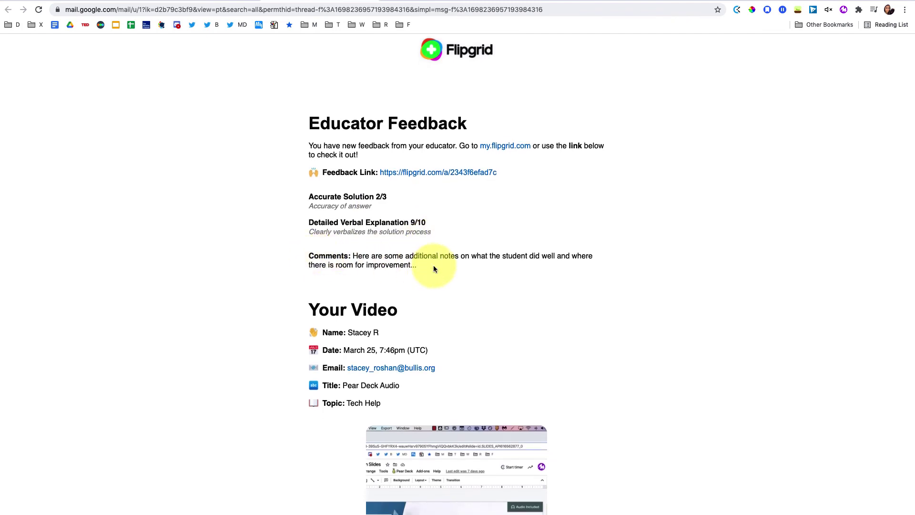
scroll(433, 270, "down", 5)
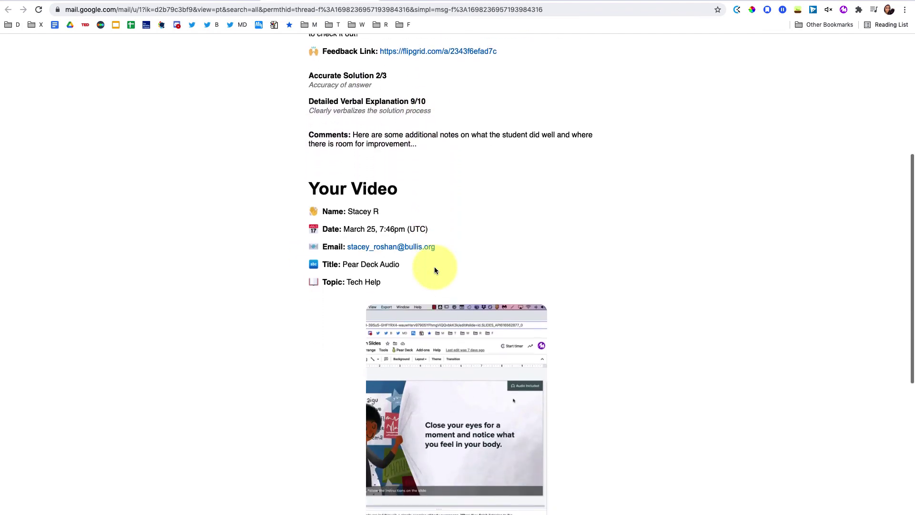
scroll(429, 405, "down", 2)
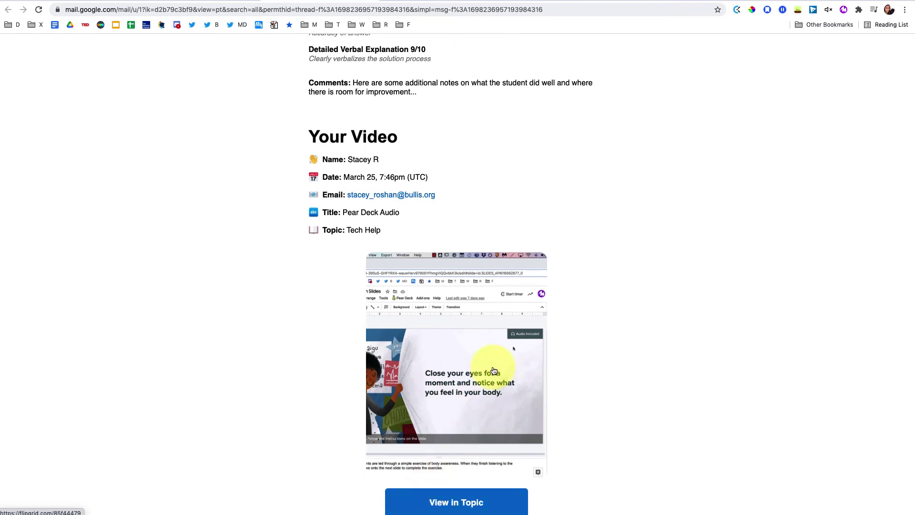
scroll(493, 370, "up", 5)
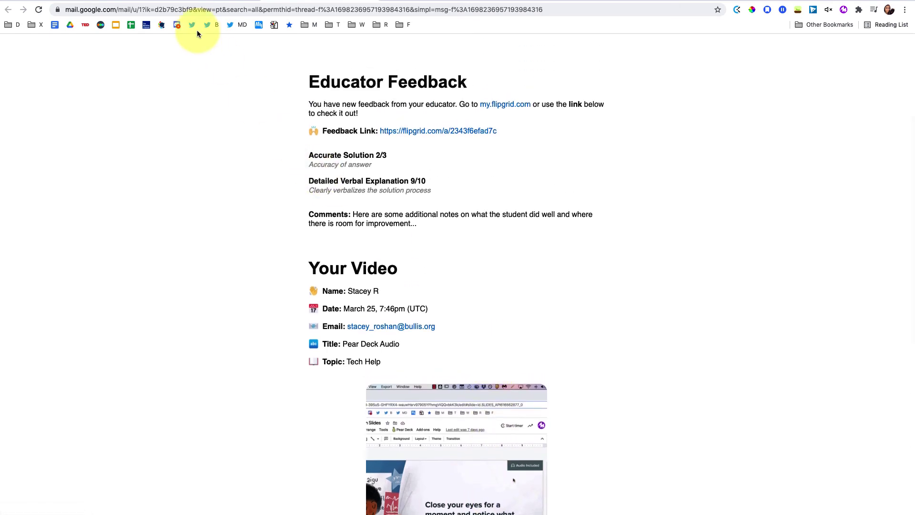
Return to Flipgrid and open the Tech Help topic for editing to review its custom feedback criteria.
left_click(128, 2)
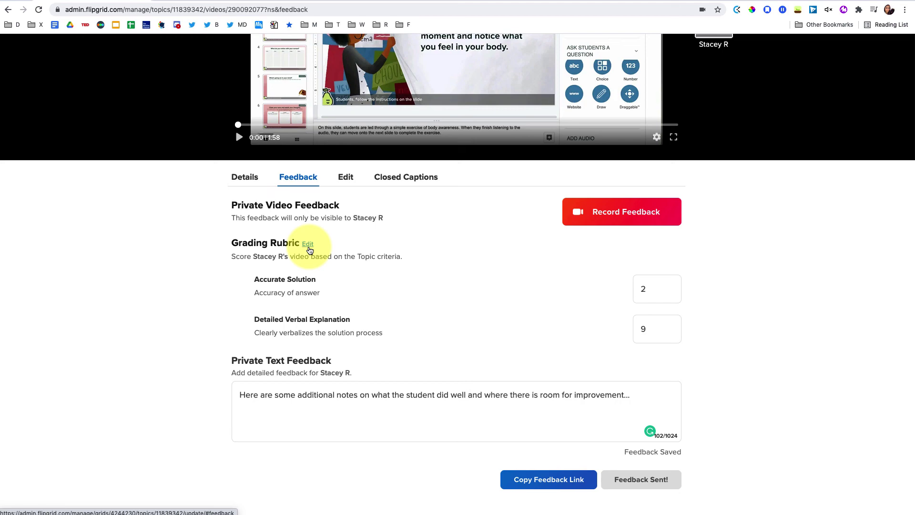
scroll(137, 241, "up", 5)
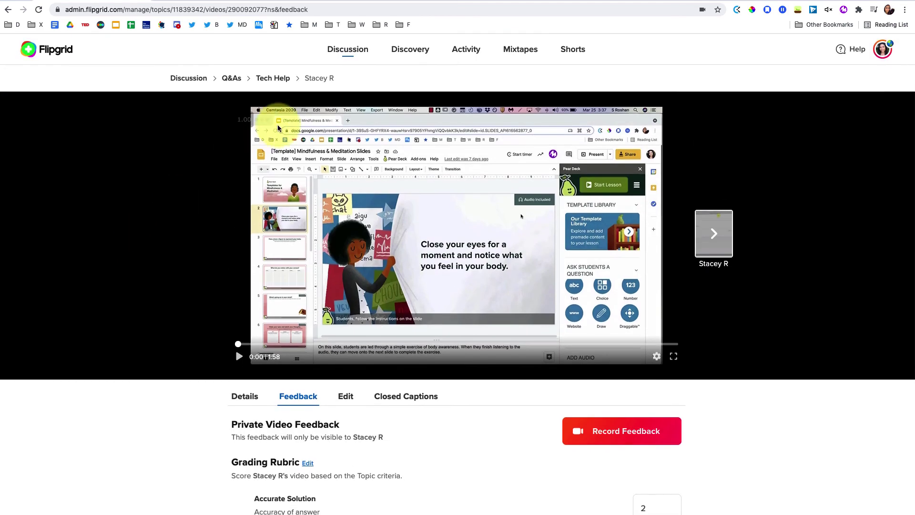
left_click(274, 78)
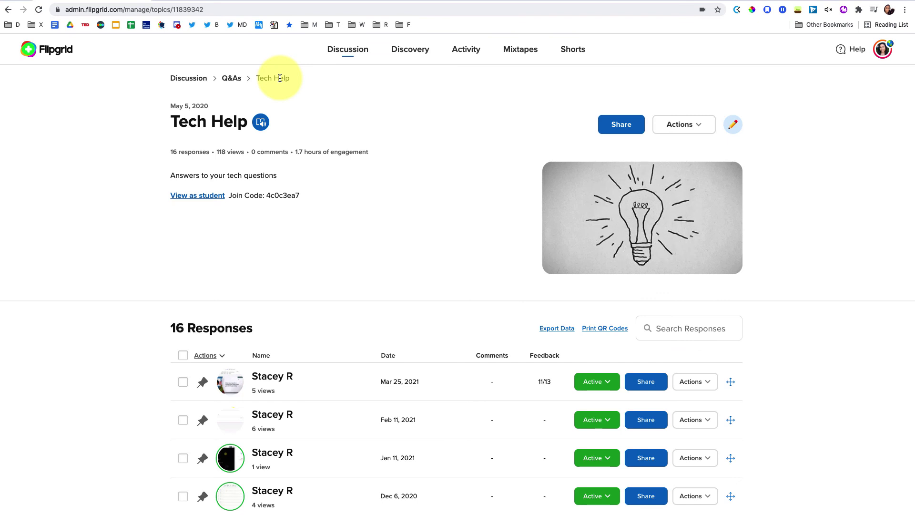
left_click(733, 125)
scroll(461, 307, "down", 3)
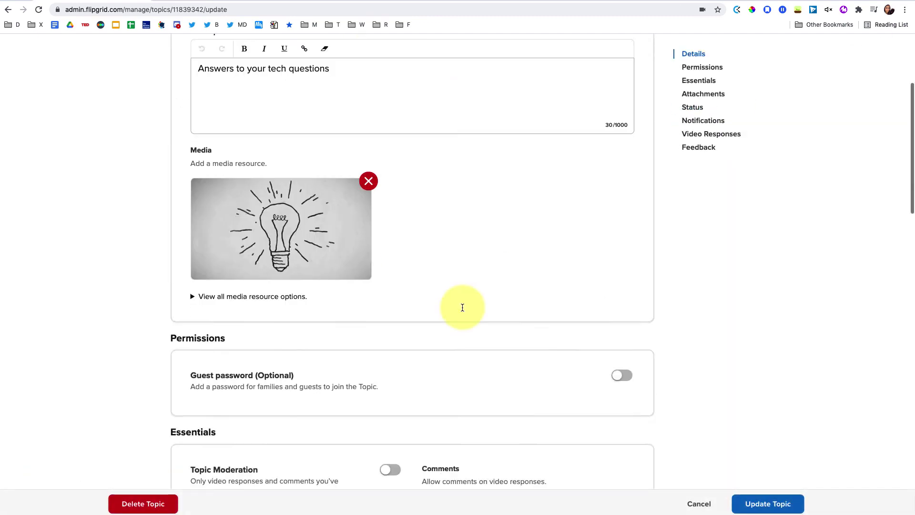
scroll(462, 307, "down", 20)
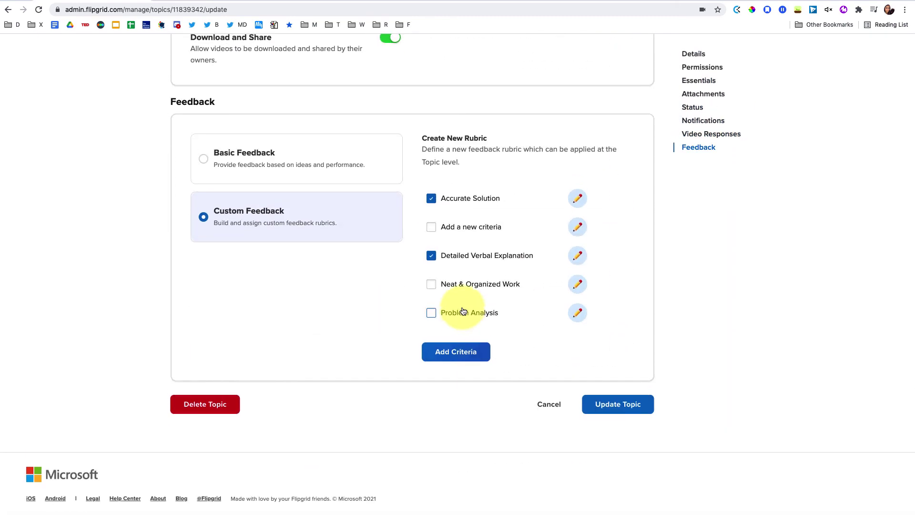